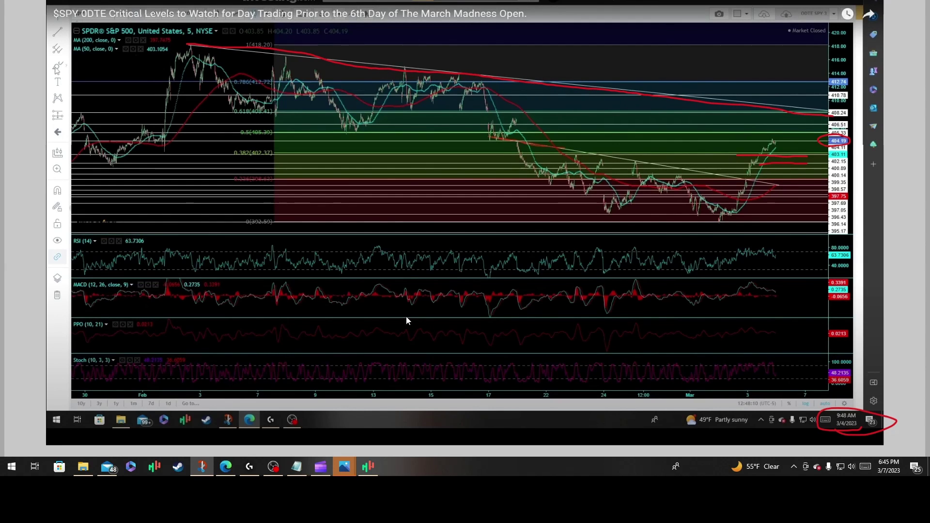
# Step: Switch from the video player to the live SPY 5-minute chart window in Edge
pyautogui.click(226, 466)
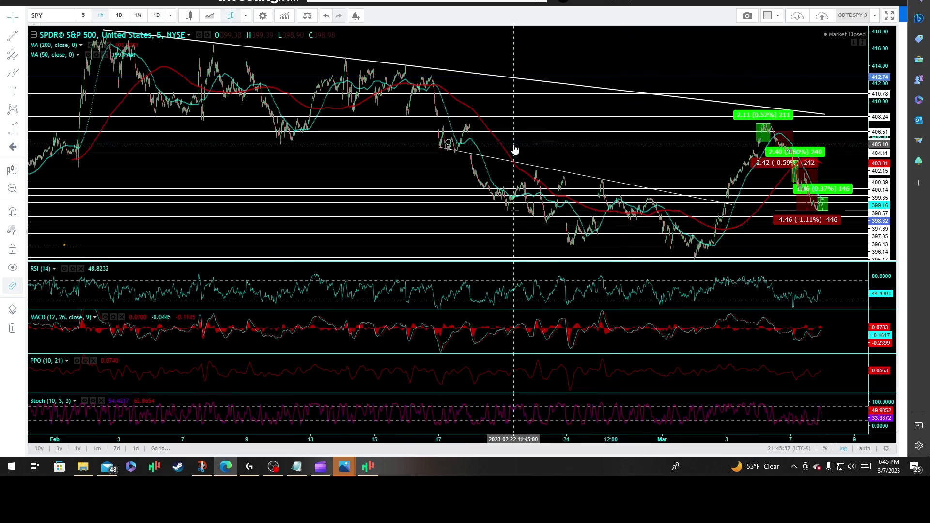
# Step: Zoom in and pan the SPY chart to the March 3–7 candles and their measured-move boxes
pyautogui.scroll(2, 512, 145)
pyautogui.scroll(2, 453, 187)
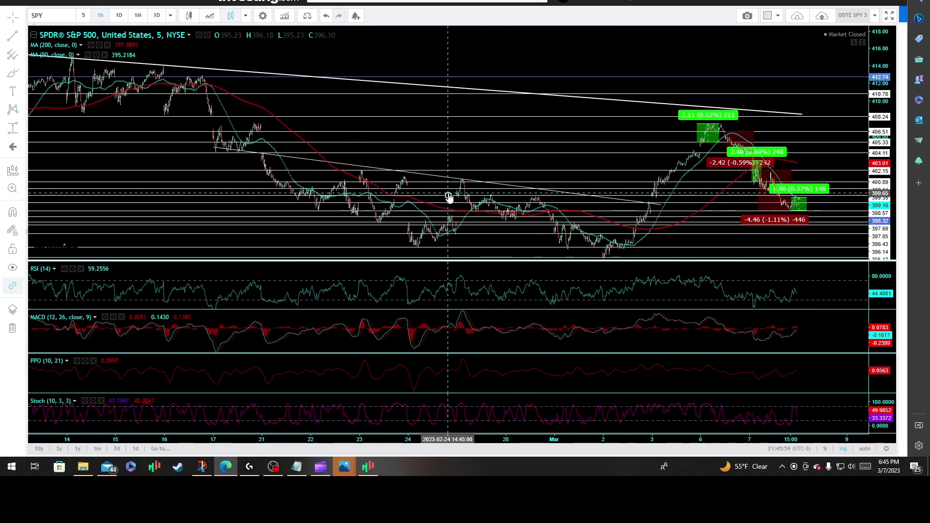
pyautogui.scroll(1, 456, 189)
pyautogui.scroll(1, 366, 181)
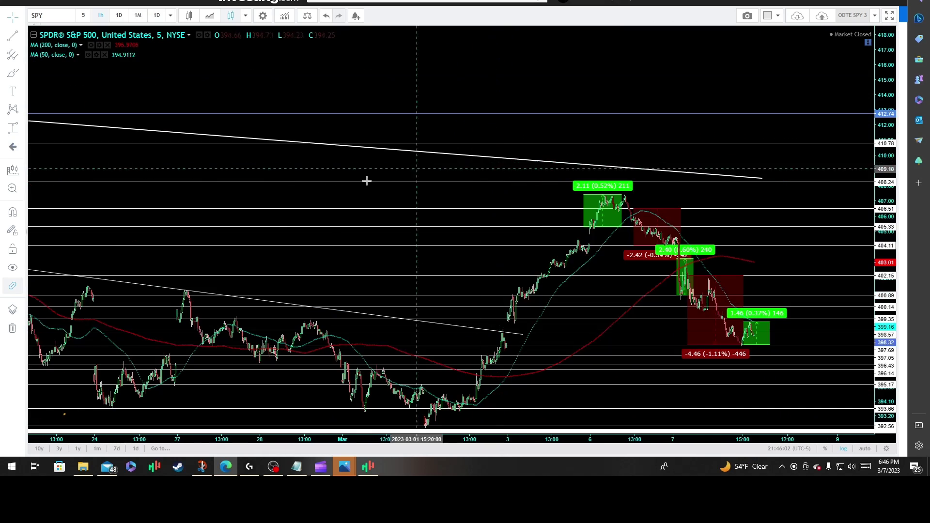
pyautogui.scroll(1, 287, 230)
pyautogui.moveTo(442, 263); pyautogui.dragTo(608, 183)
pyautogui.scroll(1, 412, 203)
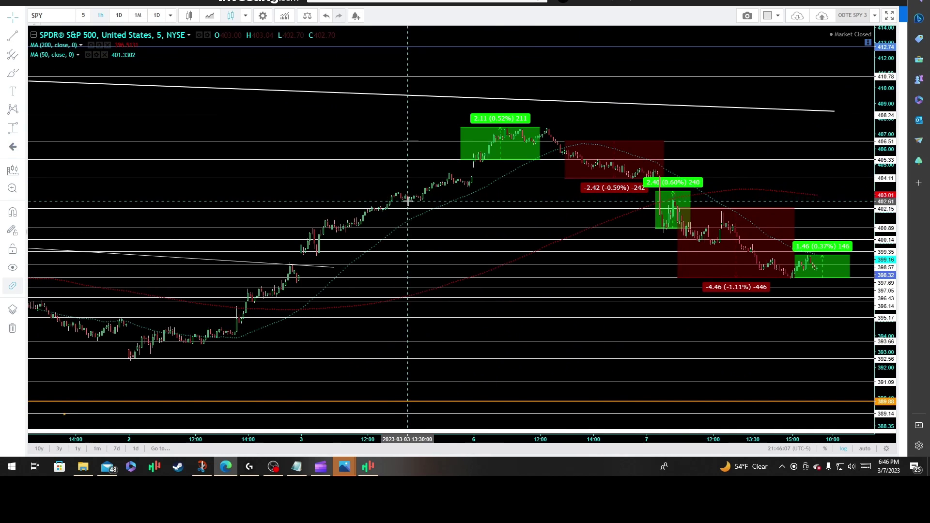
# Step: Pick the freehand brush in red and draw a line along the green box's base
pyautogui.click(13, 73)
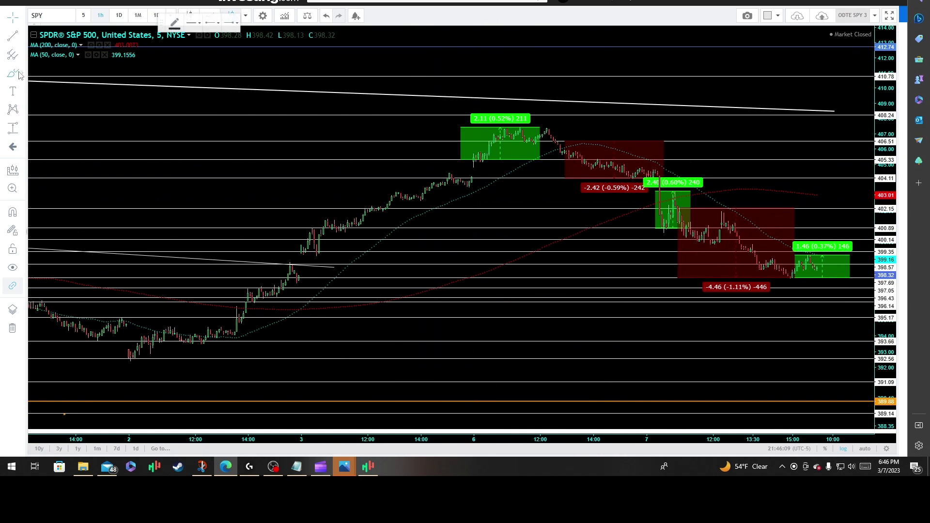
pyautogui.click(175, 23)
pyautogui.scroll(1, 271, 208)
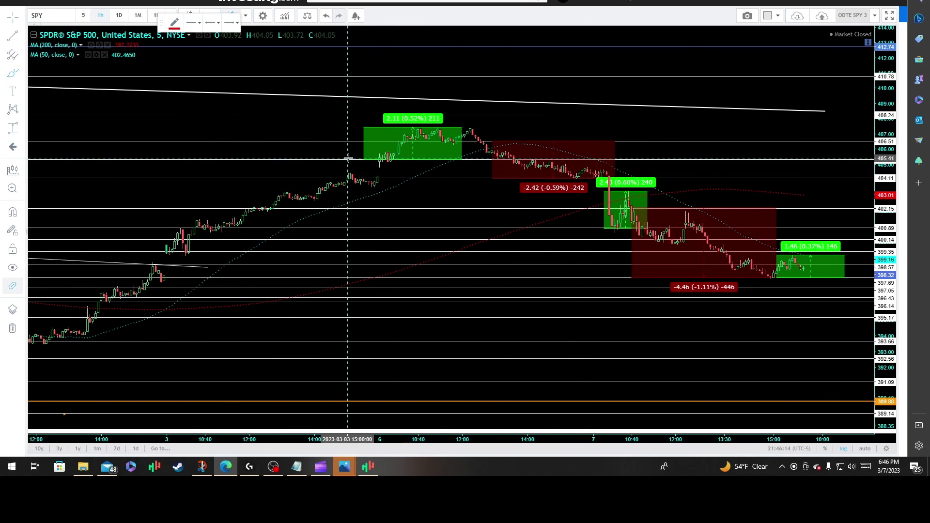
pyautogui.moveTo(347, 160); pyautogui.dragTo(449, 162)
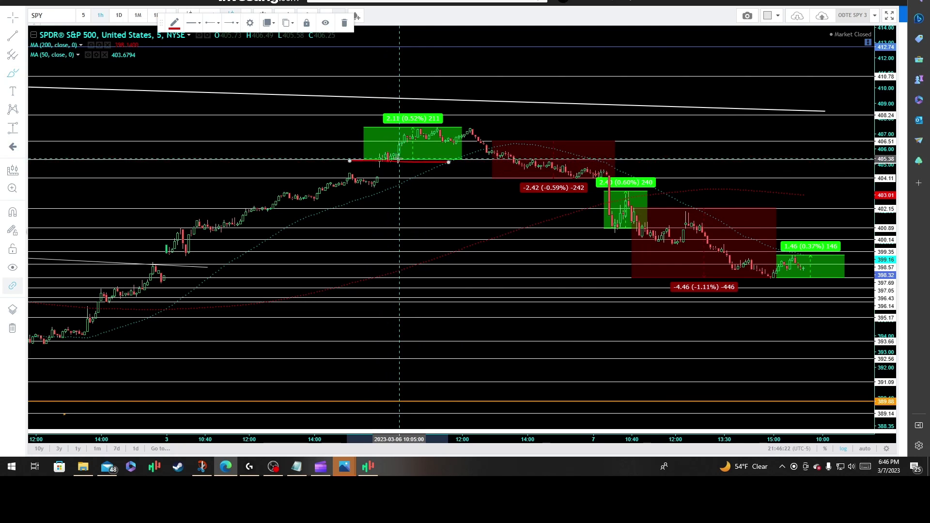
# Step: Circle the March 6 peak at 2.11 (0.52%) in red, then enlarge and centre the candles
pyautogui.moveTo(389, 160); pyautogui.dragTo(415, 159)
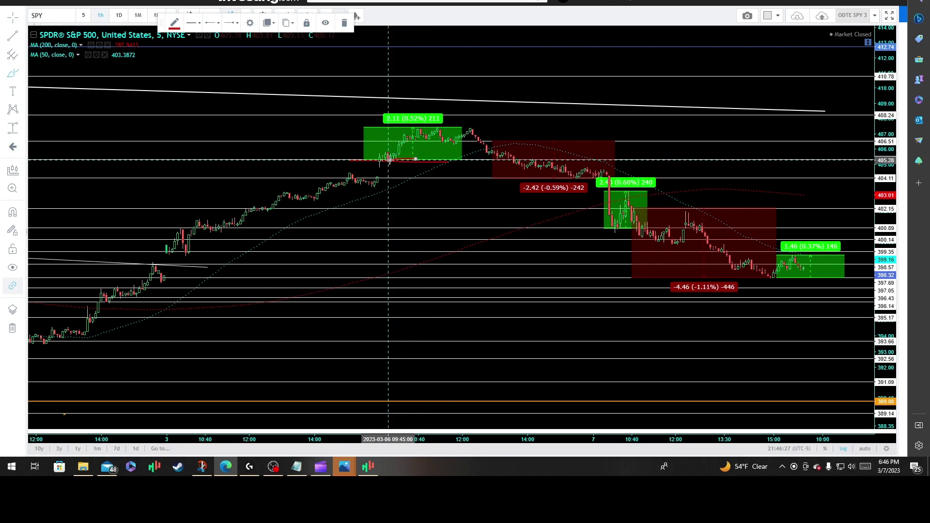
pyautogui.moveTo(390, 158)
pyautogui.mouseDown()
pyautogui.moveTo(413, 130)
pyautogui.moveTo(407, 142)
pyautogui.moveTo(484, 143)
pyautogui.mouseUp()
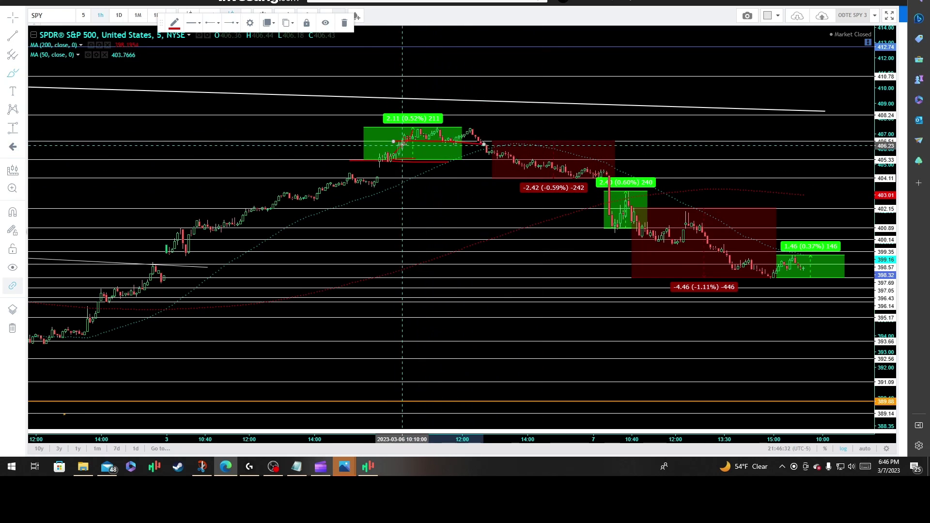
pyautogui.moveTo(409, 137)
pyautogui.mouseDown()
pyautogui.moveTo(419, 102)
pyautogui.moveTo(434, 123)
pyautogui.mouseUp()
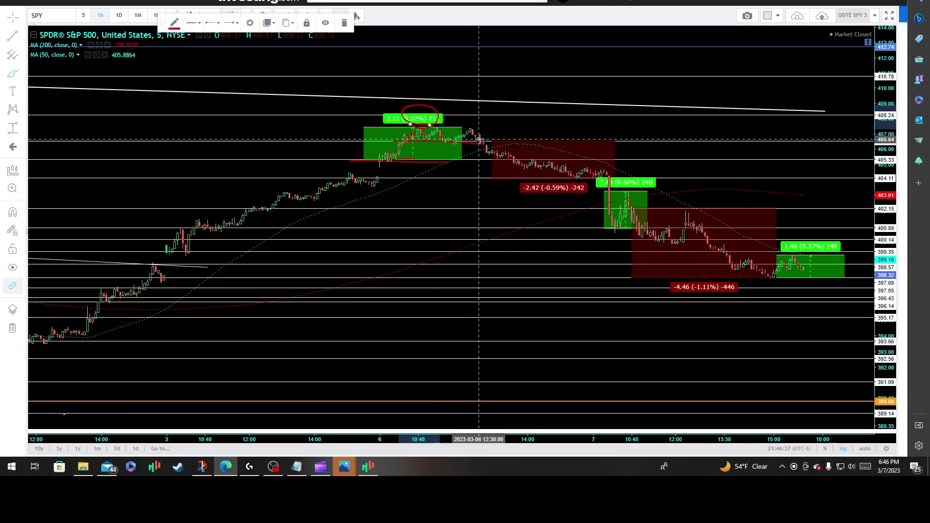
pyautogui.scroll(3, 405, 136)
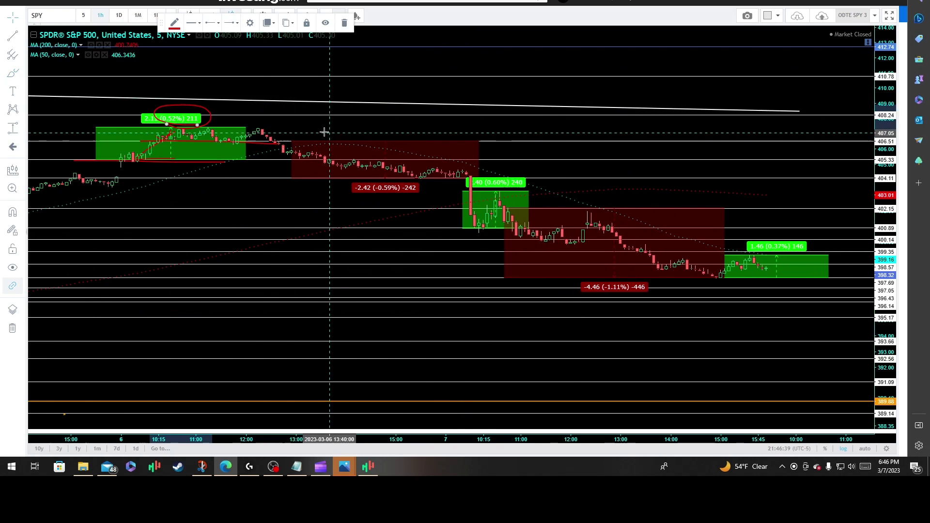
pyautogui.moveTo(326, 131); pyautogui.dragTo(538, 140)
pyautogui.moveTo(886, 213); pyautogui.dragTo(885, 103)
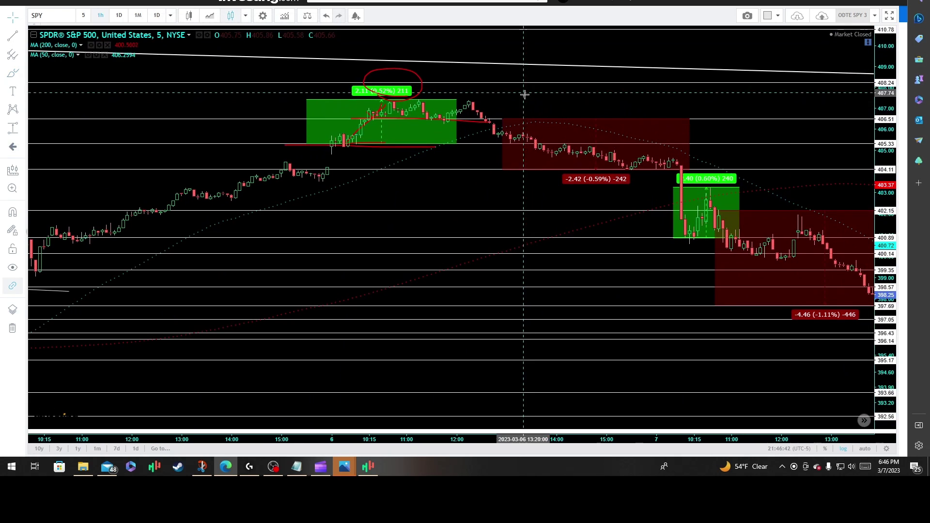
# Step: Trace a red line along 405.34 across the red box and loop the -2.42 (-0.59%) label
pyautogui.moveTo(524, 117); pyautogui.dragTo(524, 174)
pyautogui.click(12, 75)
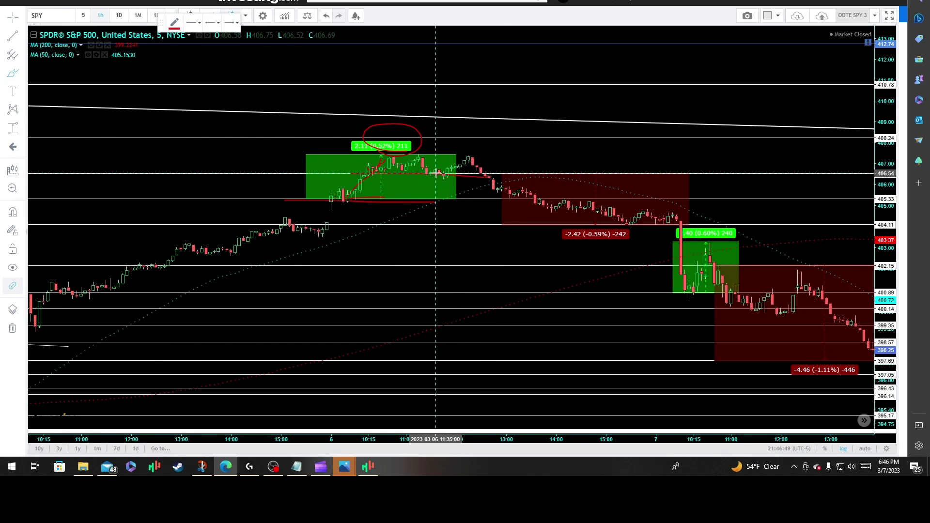
pyautogui.click(462, 174)
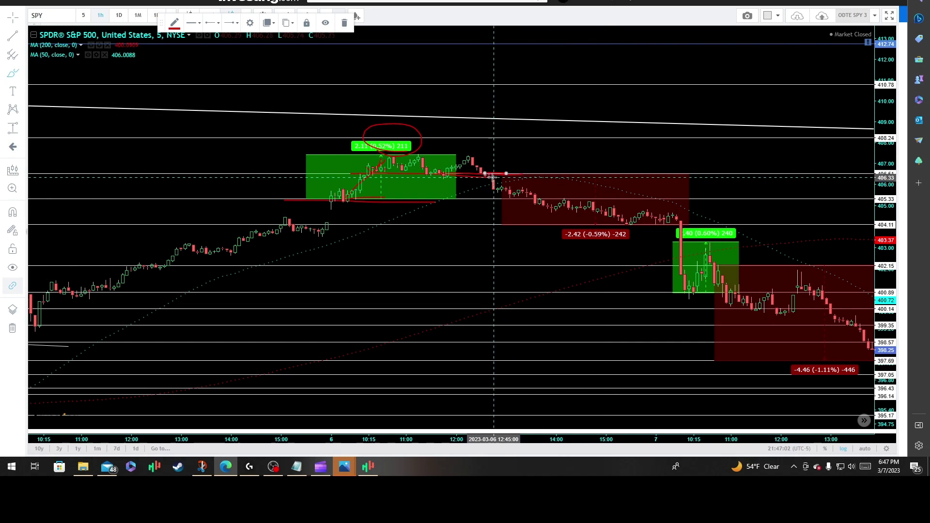
pyautogui.moveTo(494, 178); pyautogui.dragTo(510, 200)
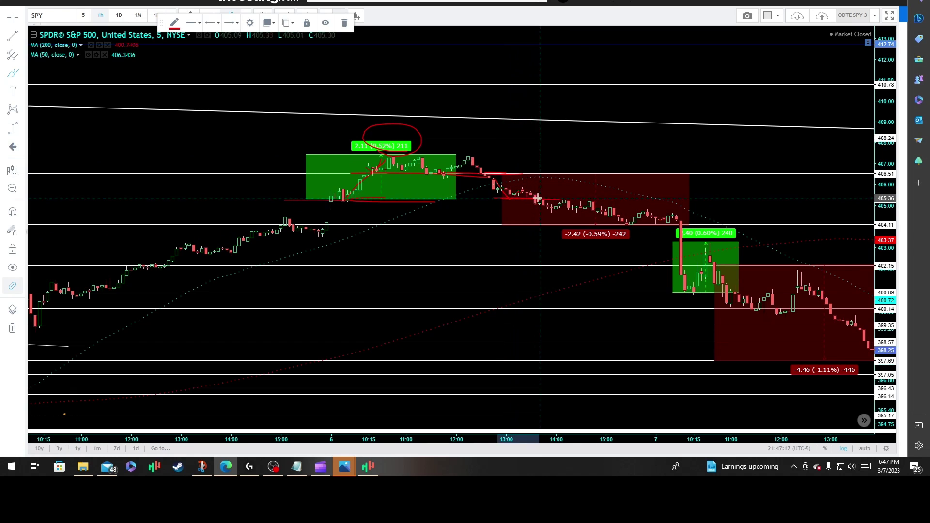
pyautogui.moveTo(566, 198); pyautogui.dragTo(681, 199)
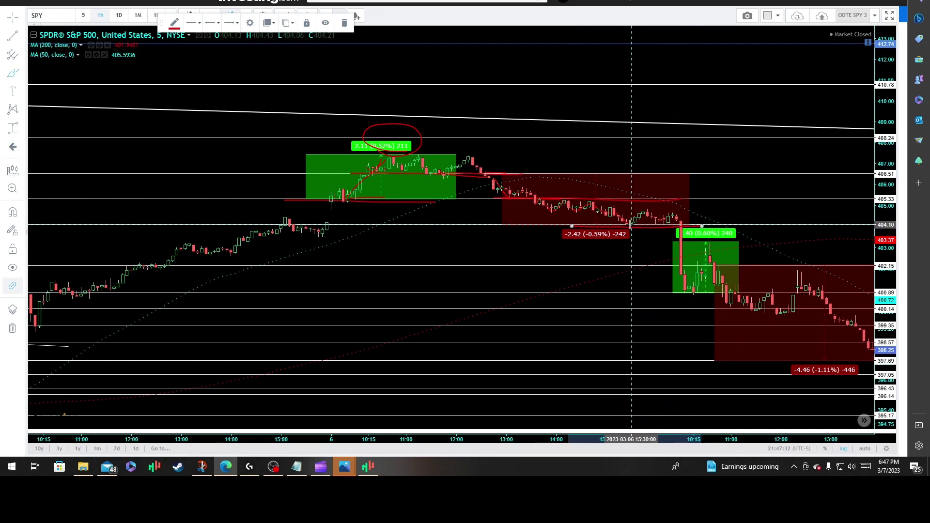
pyautogui.moveTo(633, 213)
pyautogui.mouseDown()
pyautogui.moveTo(576, 225)
pyautogui.moveTo(616, 245)
pyautogui.moveTo(534, 252)
pyautogui.mouseUp()
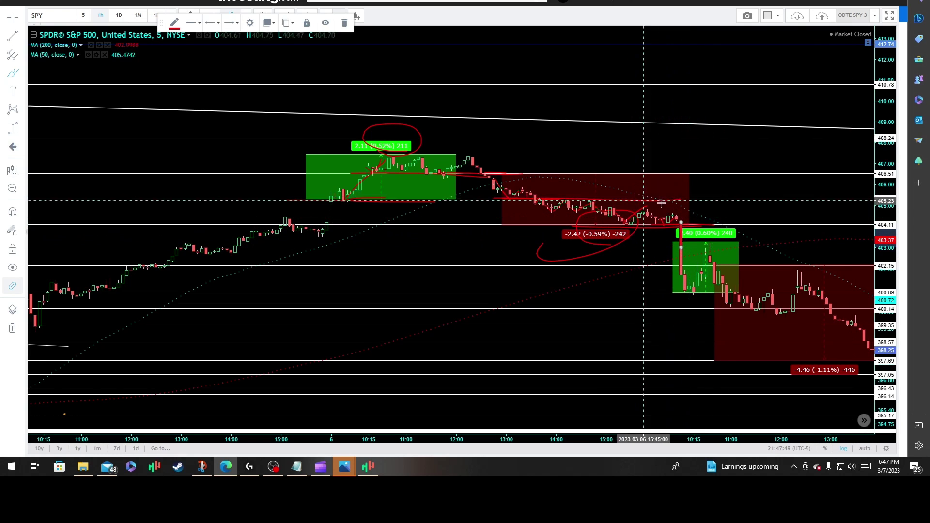
# Step: Draw red levels near 402.15 and 400.89 and circle the 2.40 (0.60%) gain label
pyautogui.scroll(-2, 609, 228)
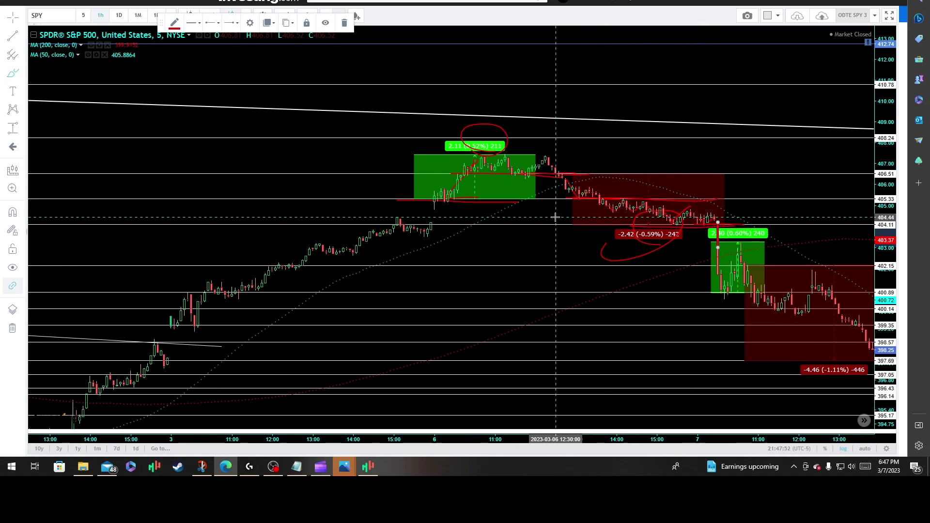
pyautogui.scroll(3, 556, 217)
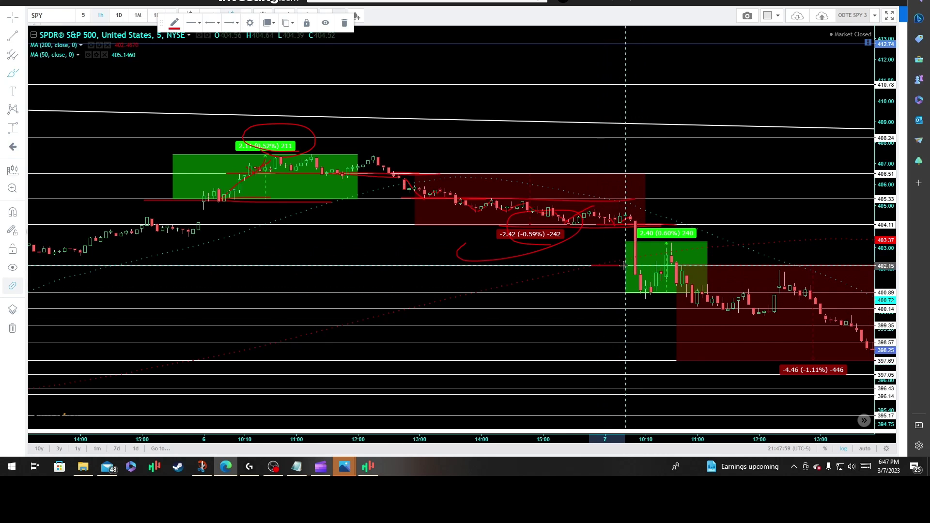
pyautogui.click(702, 266)
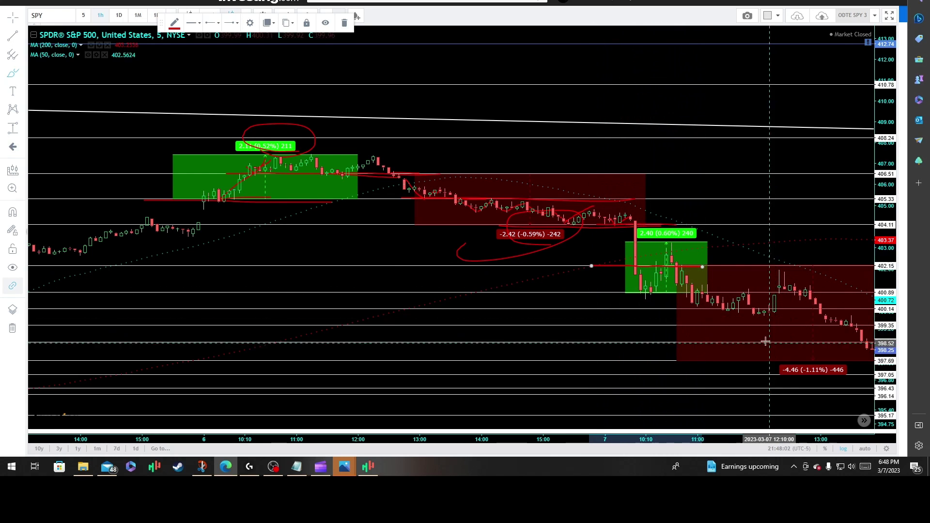
pyautogui.scroll(5, 857, 321)
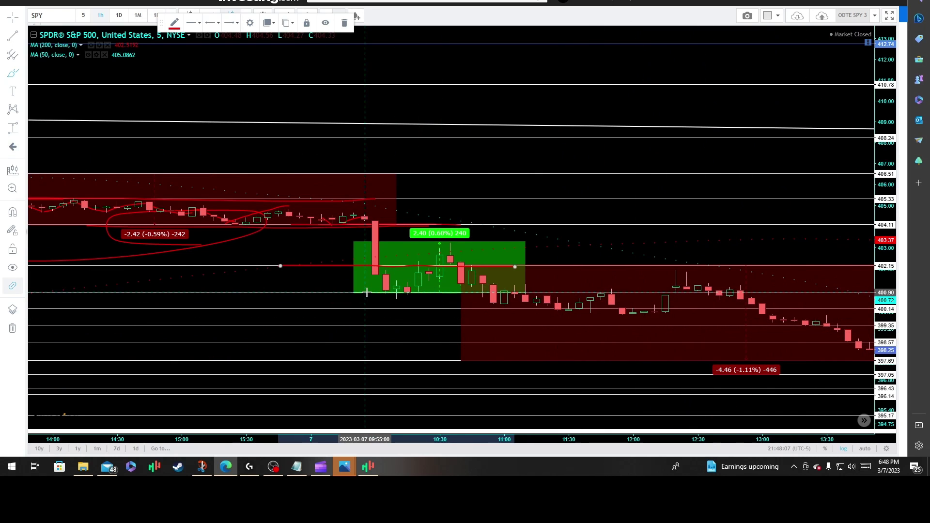
pyautogui.click(366, 292)
pyautogui.click(472, 293)
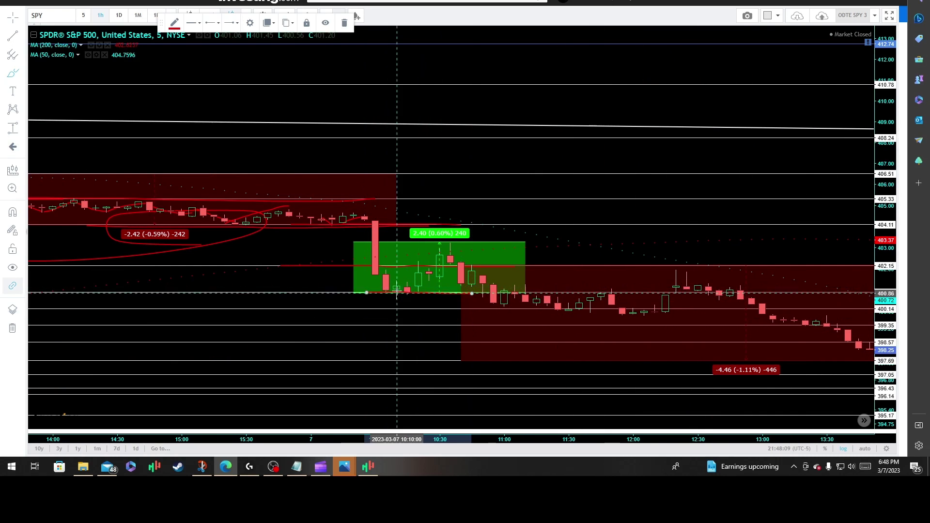
pyautogui.scroll(-2, 514, 288)
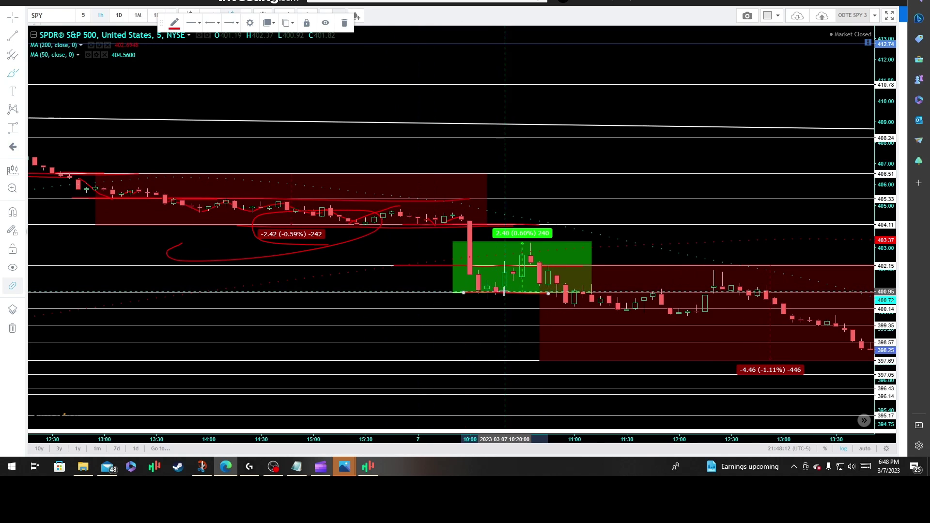
pyautogui.scroll(-3, 491, 281)
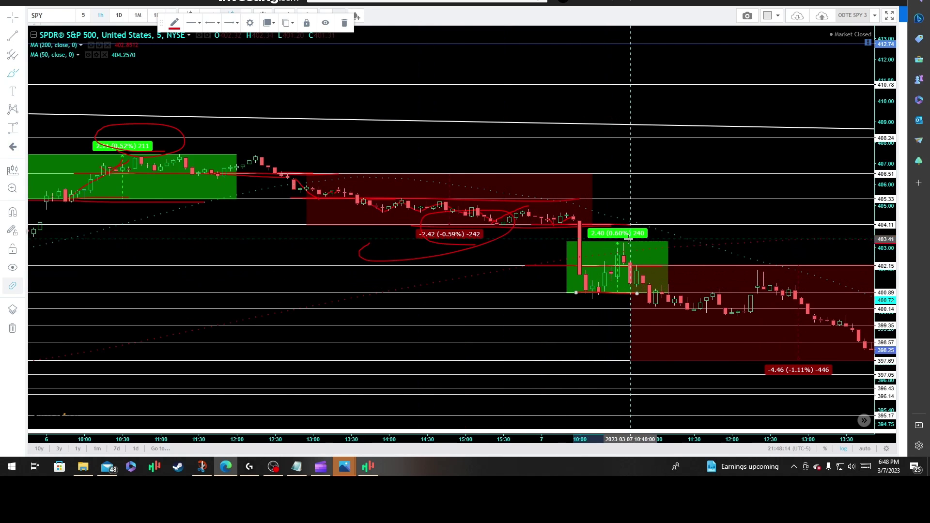
pyautogui.moveTo(629, 236); pyautogui.dragTo(626, 240)
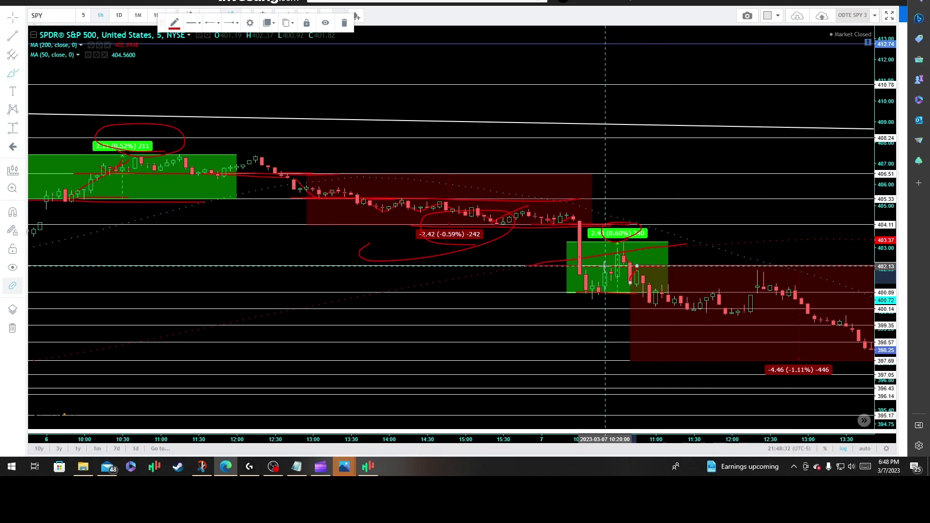
# Step: Sketch red strokes tracing the midday price swings after 11:30 by the green box
pyautogui.click(820, 266)
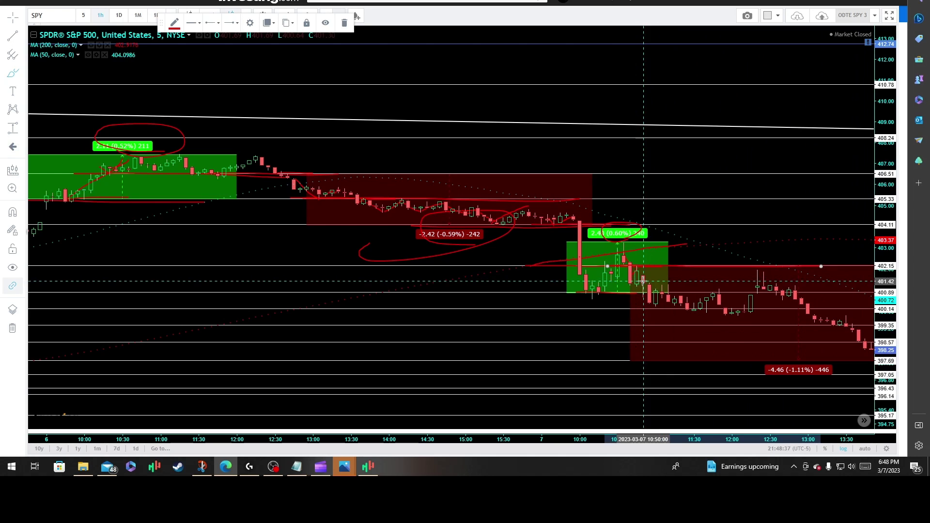
pyautogui.moveTo(643, 284)
pyautogui.mouseDown()
pyautogui.moveTo(649, 302)
pyautogui.moveTo(668, 293)
pyautogui.moveTo(732, 312)
pyautogui.moveTo(757, 279)
pyautogui.mouseUp()
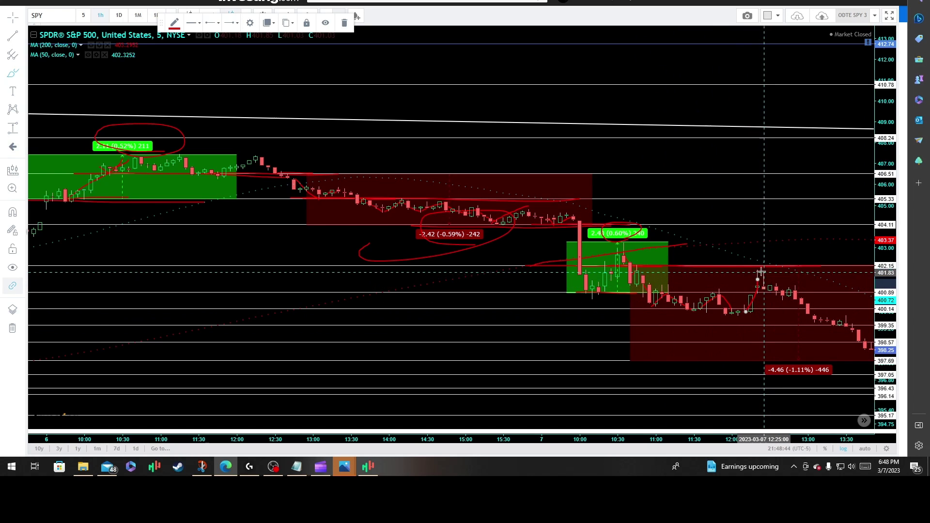
pyautogui.moveTo(697, 267); pyautogui.dragTo(747, 264)
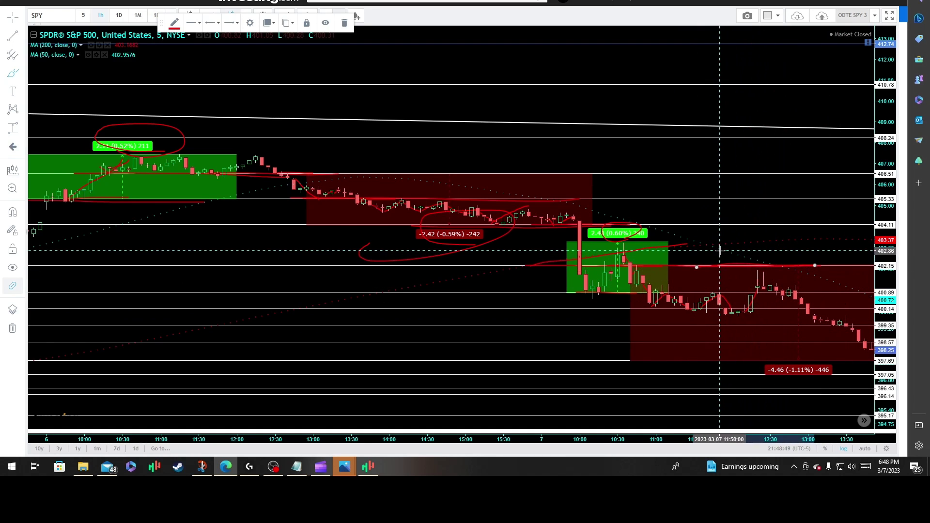
pyautogui.moveTo(720, 249); pyautogui.dragTo(795, 267)
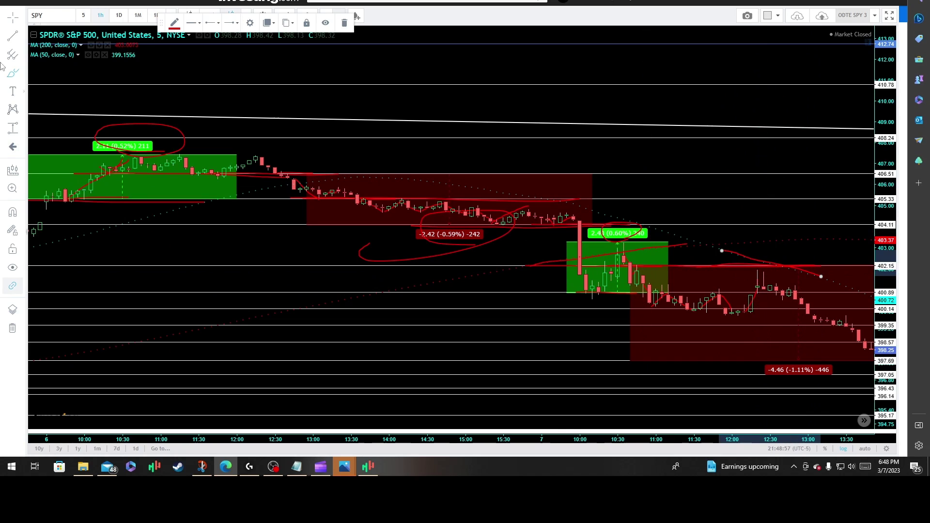
# Step: Mark a red level near 399.4, trace the afternoon drop, and circle the -4.46 (-1.11%) label
pyautogui.click(13, 16)
pyautogui.moveTo(717, 251); pyautogui.dragTo(341, 242)
pyautogui.click(12, 73)
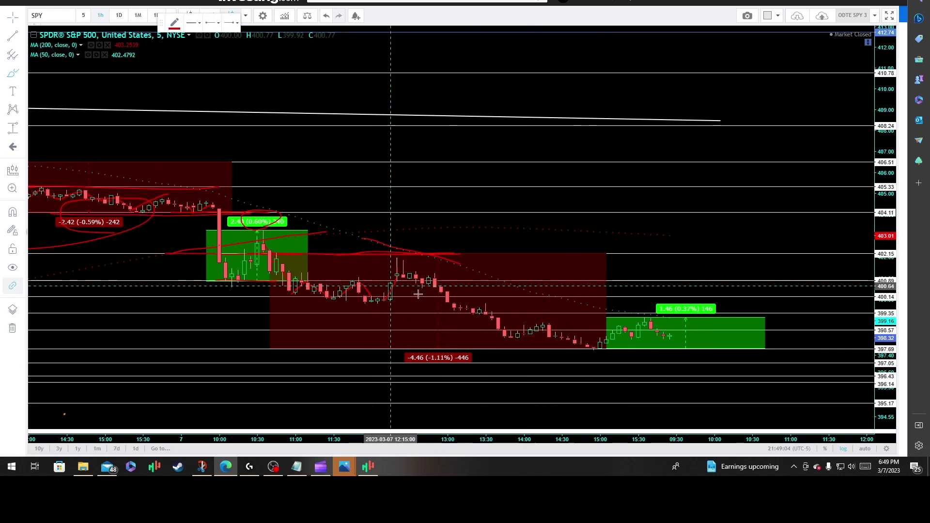
pyautogui.moveTo(434, 314); pyautogui.dragTo(550, 314)
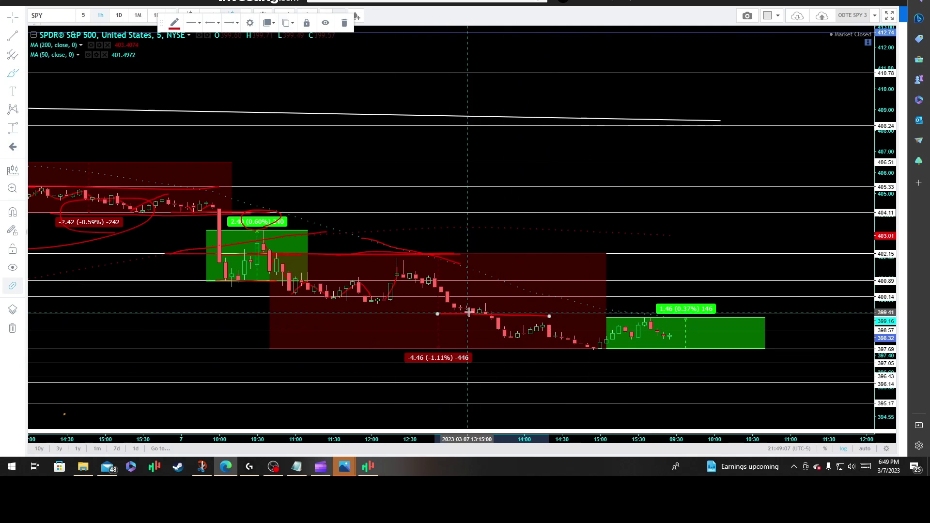
pyautogui.moveTo(489, 312)
pyautogui.mouseDown()
pyautogui.moveTo(543, 312)
pyautogui.moveTo(492, 321)
pyautogui.mouseUp()
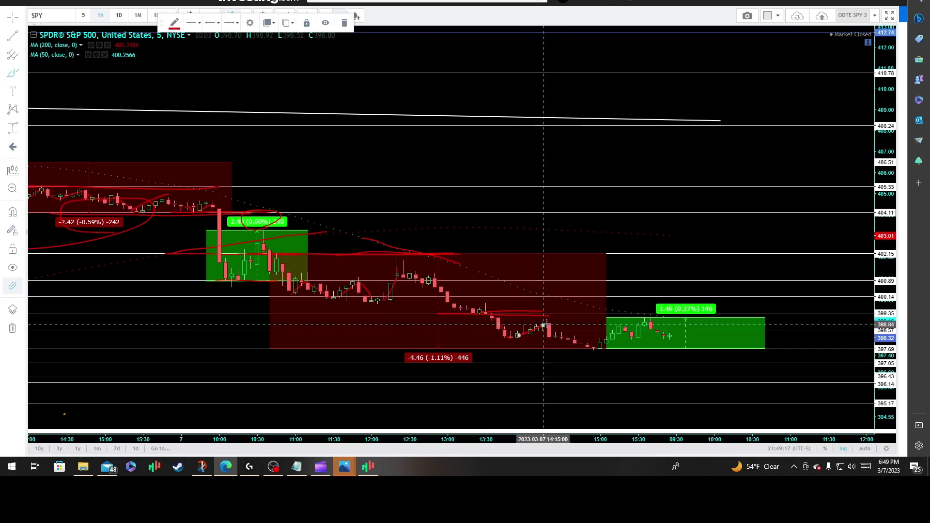
pyautogui.moveTo(546, 323); pyautogui.dragTo(594, 348)
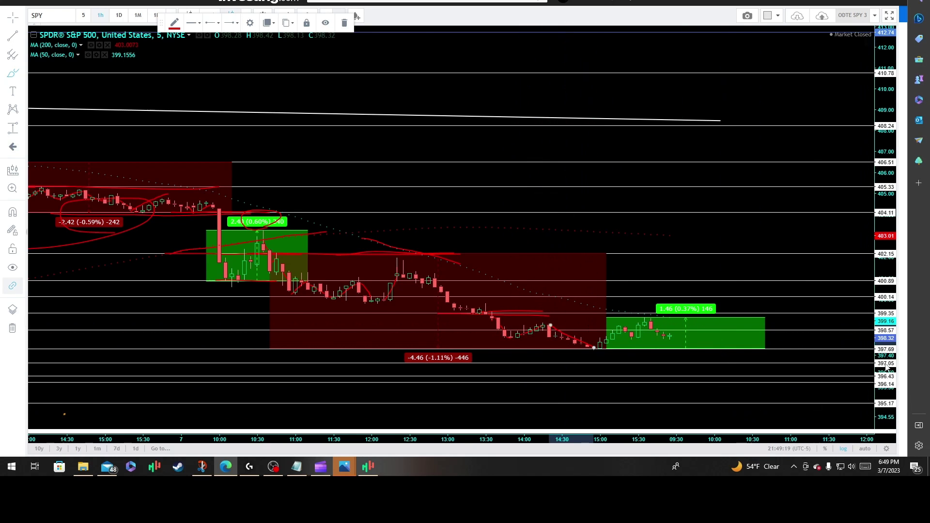
pyautogui.moveTo(526, 349); pyautogui.dragTo(733, 349)
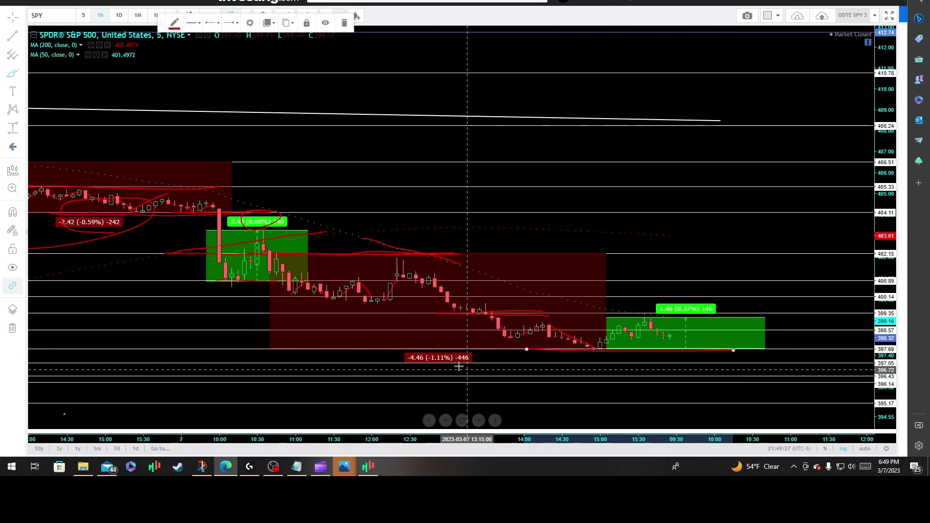
pyautogui.moveTo(419, 356); pyautogui.dragTo(441, 375)
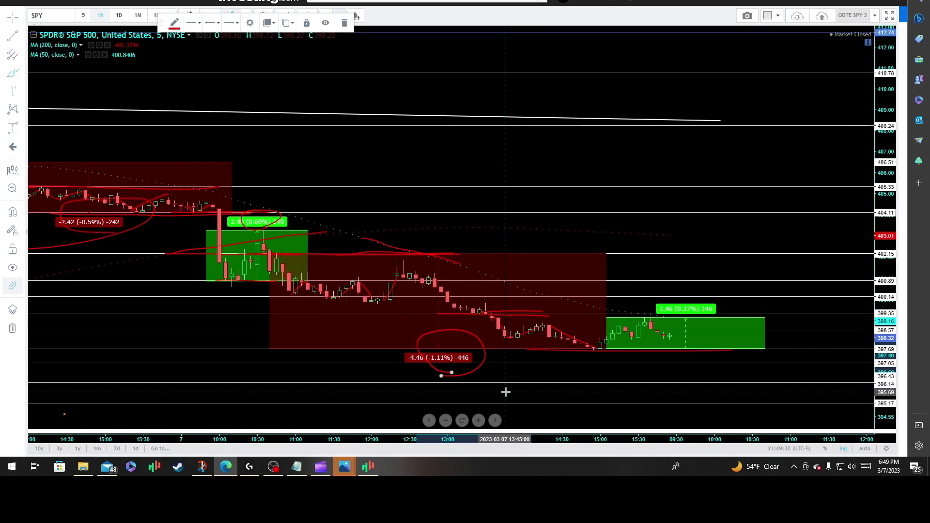
# Step: Trace the late-candle zigzag in red, line the 399.4 level, and circle the 1.46 (0.37%) gain label
pyautogui.moveTo(594, 349)
pyautogui.mouseDown()
pyautogui.moveTo(619, 327)
pyautogui.moveTo(638, 337)
pyautogui.mouseUp()
pyautogui.moveTo(639, 337); pyautogui.dragTo(645, 322)
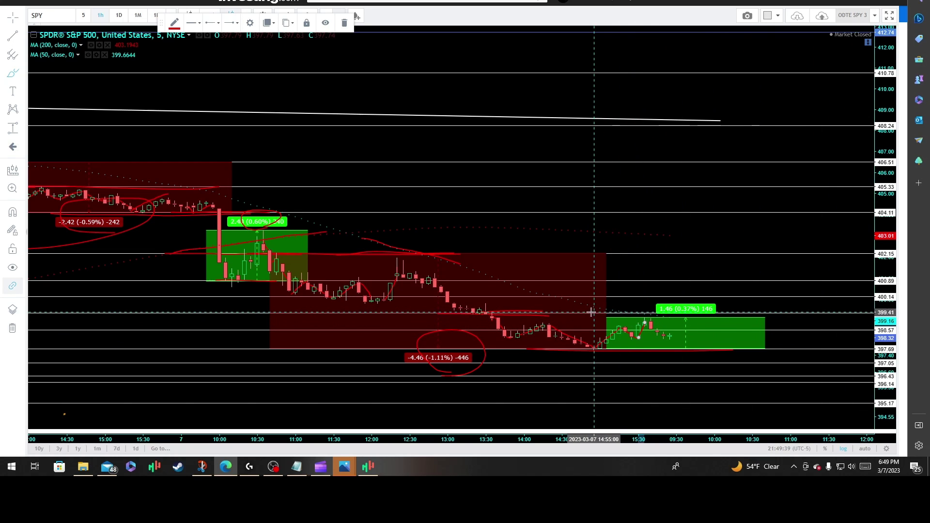
pyautogui.moveTo(590, 313); pyautogui.dragTo(676, 315)
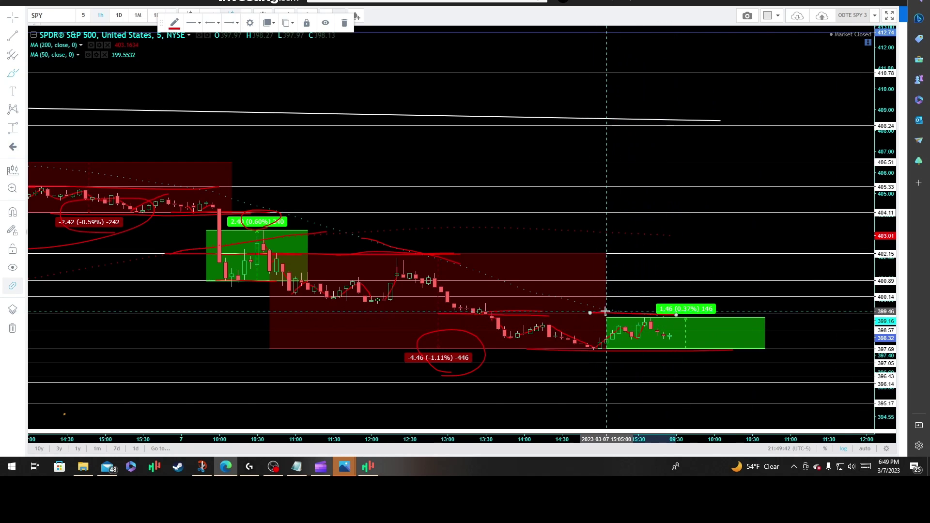
pyautogui.moveTo(608, 310); pyautogui.dragTo(682, 322)
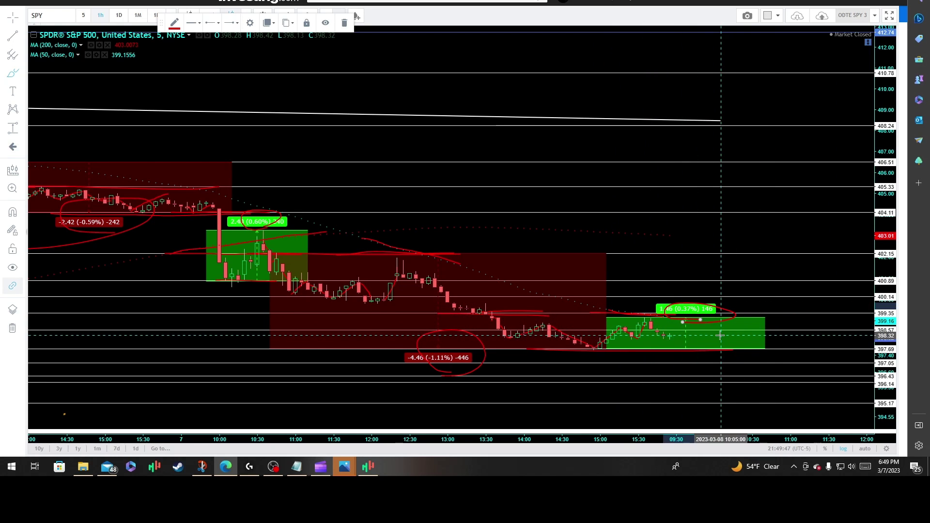
pyautogui.scroll(-5, 720, 335)
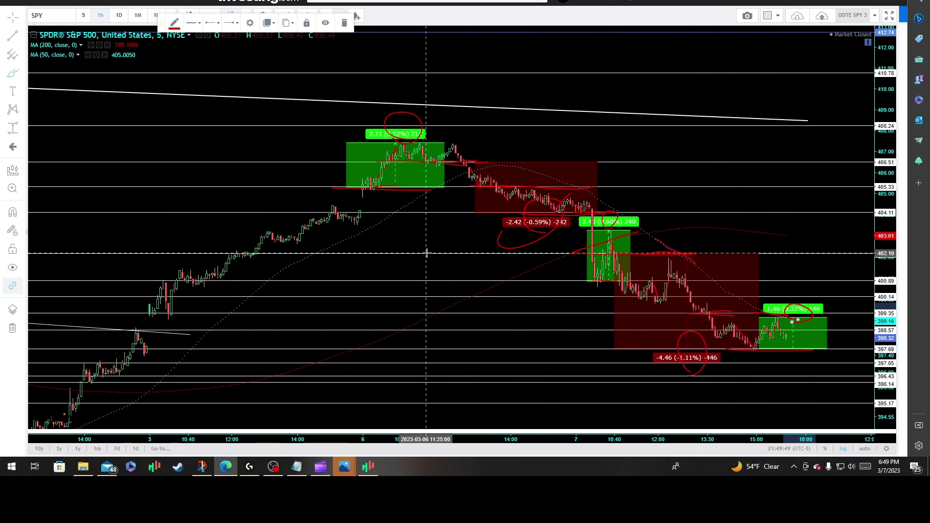
pyautogui.click(441, 226)
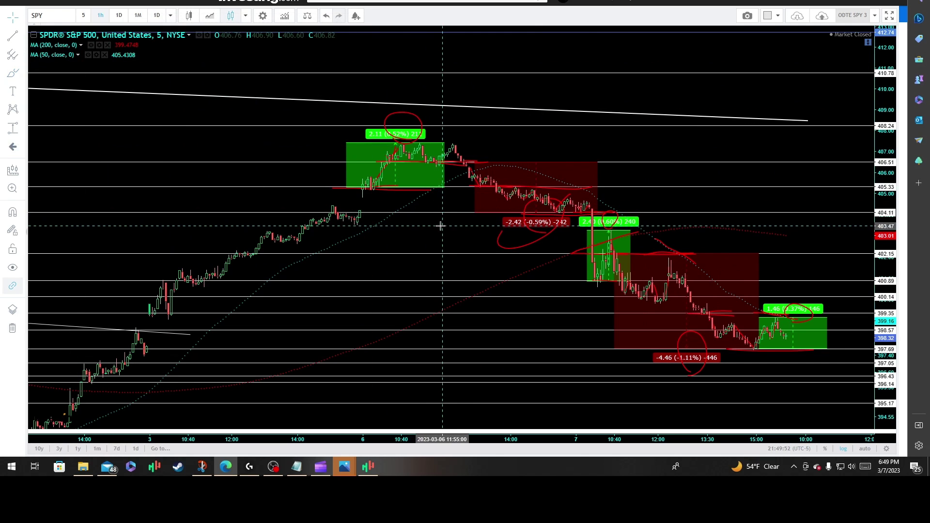
# Step: On the SPY chart with RSI and MACD panes, trace the lower descending trendline in red
pyautogui.hotkey('ctrl', 'Tab')
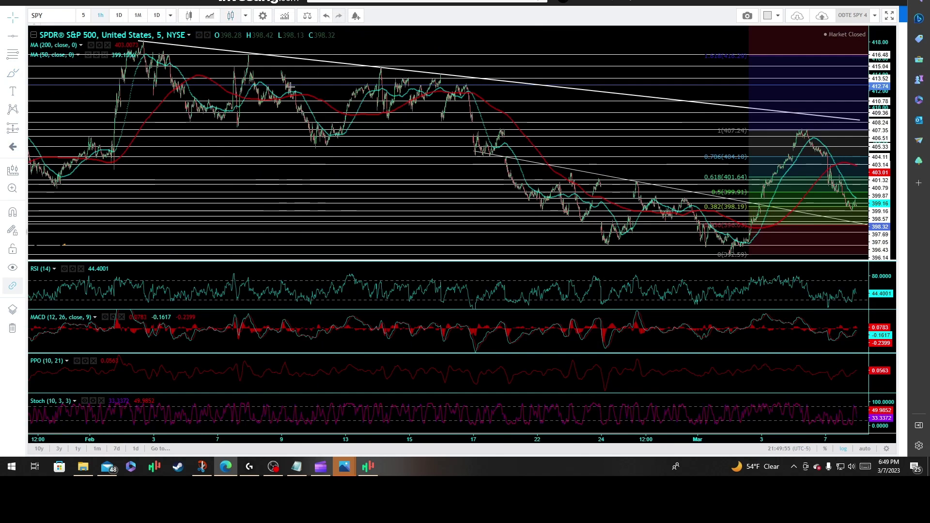
pyautogui.moveTo(342, 173); pyautogui.dragTo(298, 180)
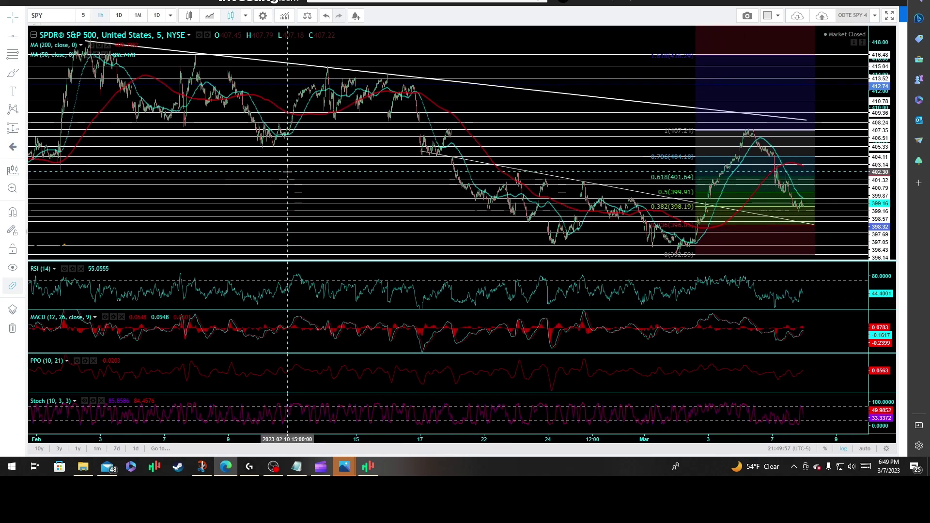
pyautogui.scroll(3, 306, 182)
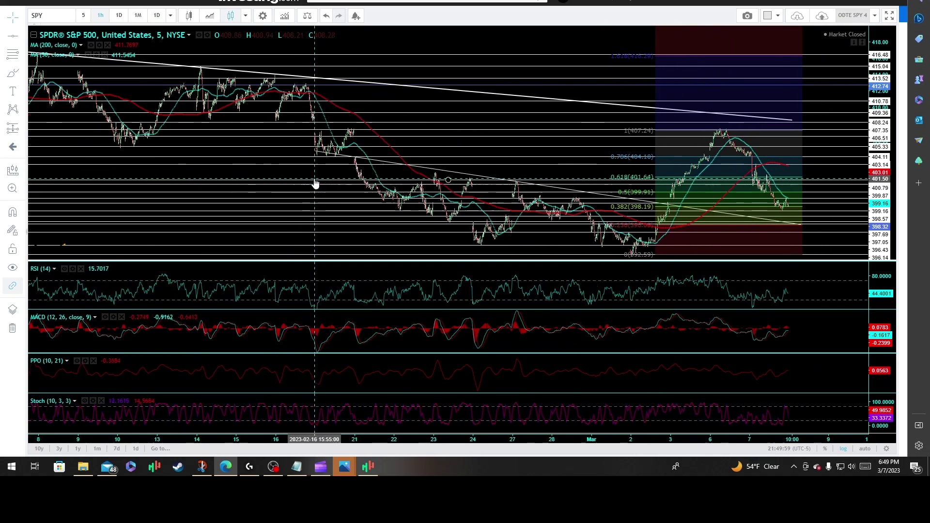
pyautogui.click(12, 73)
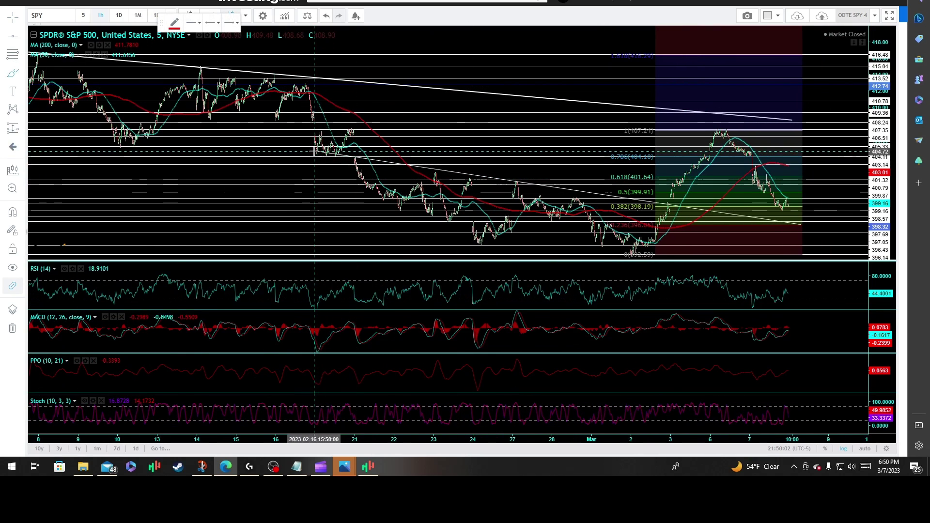
pyautogui.moveTo(315, 152); pyautogui.dragTo(519, 182)
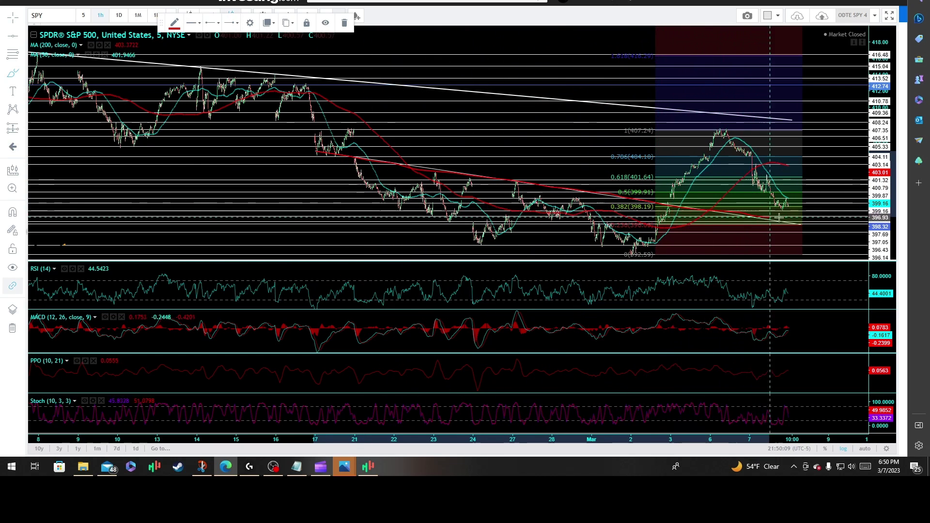
pyautogui.moveTo(778, 218); pyautogui.dragTo(804, 225)
# Step: Sketch a red projected price drop past the last candles toward about 394
pyautogui.moveTo(670, 198); pyautogui.dragTo(675, 178)
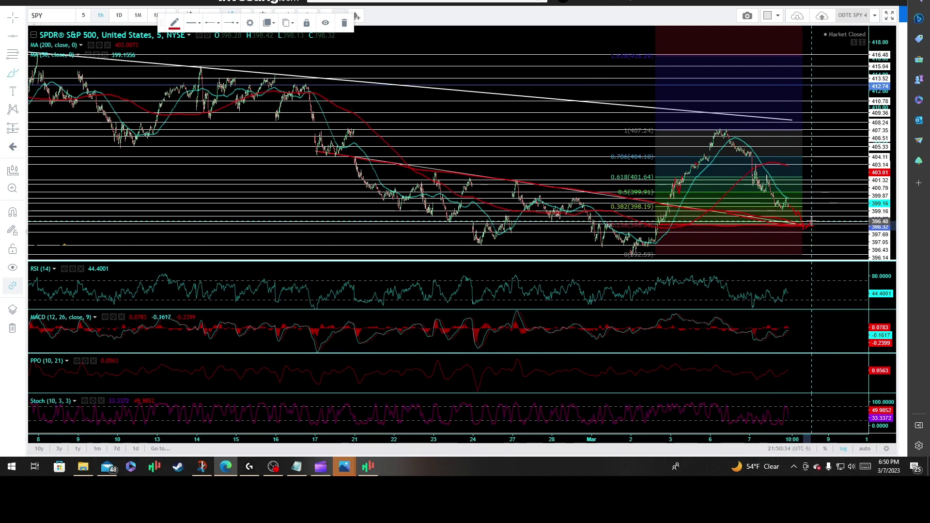
pyautogui.click(816, 245)
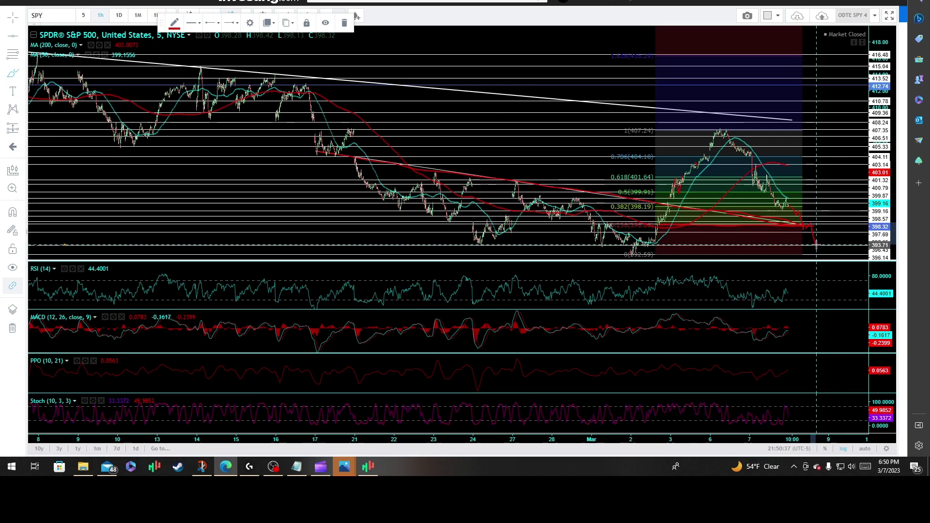
pyautogui.moveTo(816, 245); pyautogui.dragTo(822, 249)
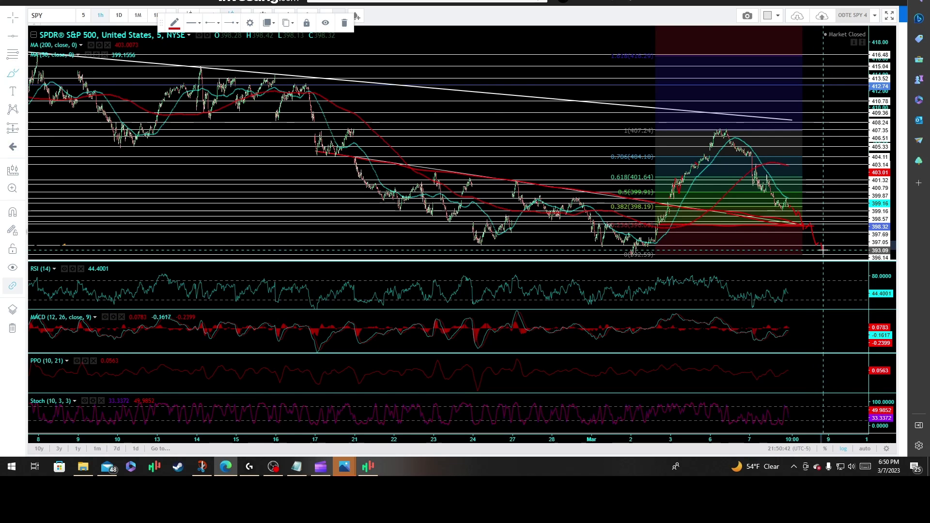
pyautogui.click(822, 250)
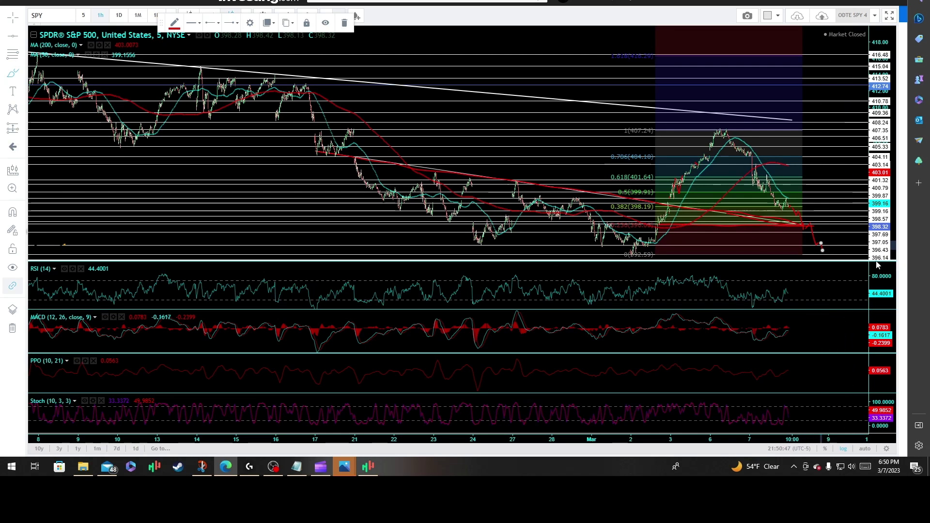
pyautogui.doubleClick(306, 167)
# Step: Delete the Fib retracement from the maximized SPY price chart
pyautogui.scroll(5, 346, 234)
pyautogui.moveTo(526, 251); pyautogui.dragTo(541, 136)
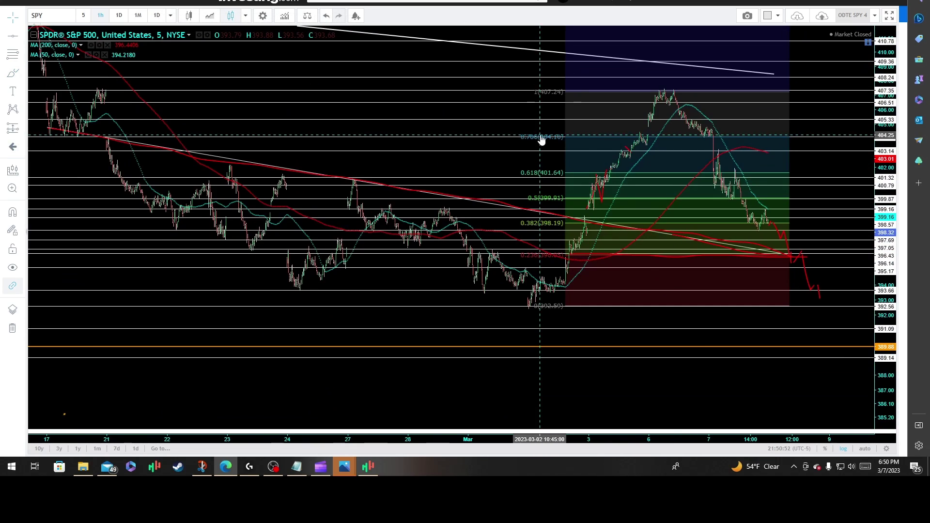
pyautogui.click(566, 135)
pyautogui.click(291, 25)
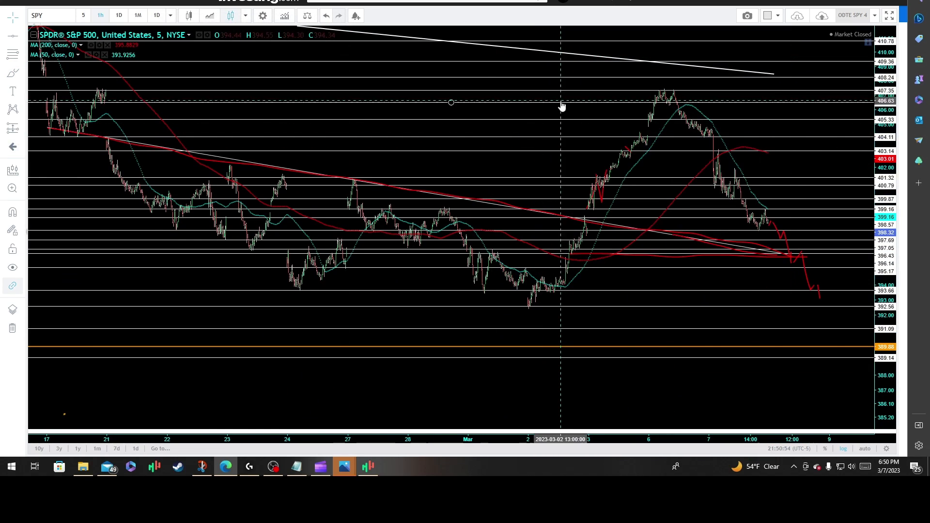
pyautogui.scroll(5, 514, 160)
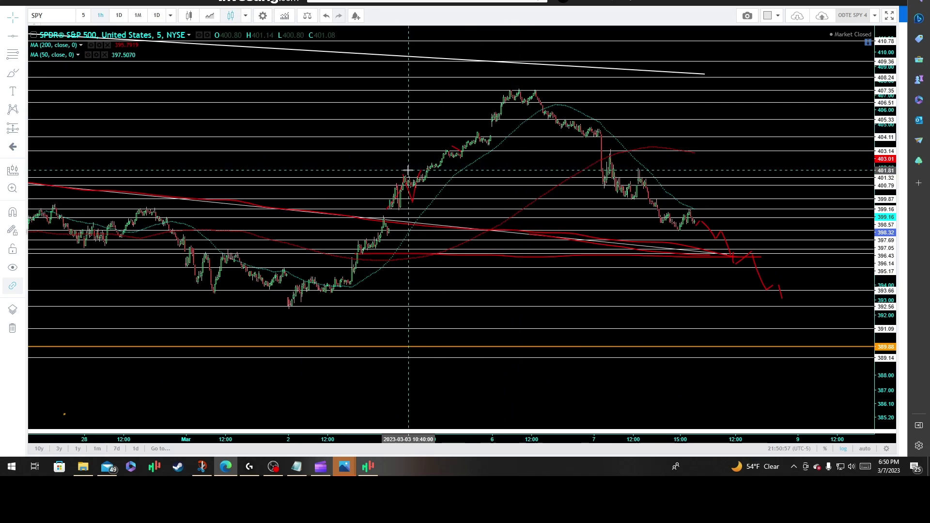
# Step: Draw a red level under the recent lows and stretch the price scale to enlarge the candles
pyautogui.click(13, 73)
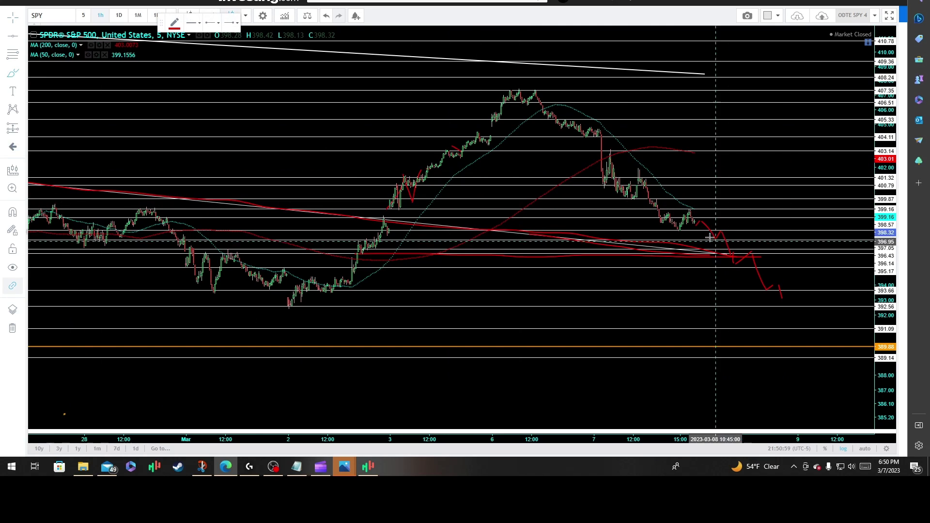
pyautogui.moveTo(645, 229); pyautogui.dragTo(753, 231)
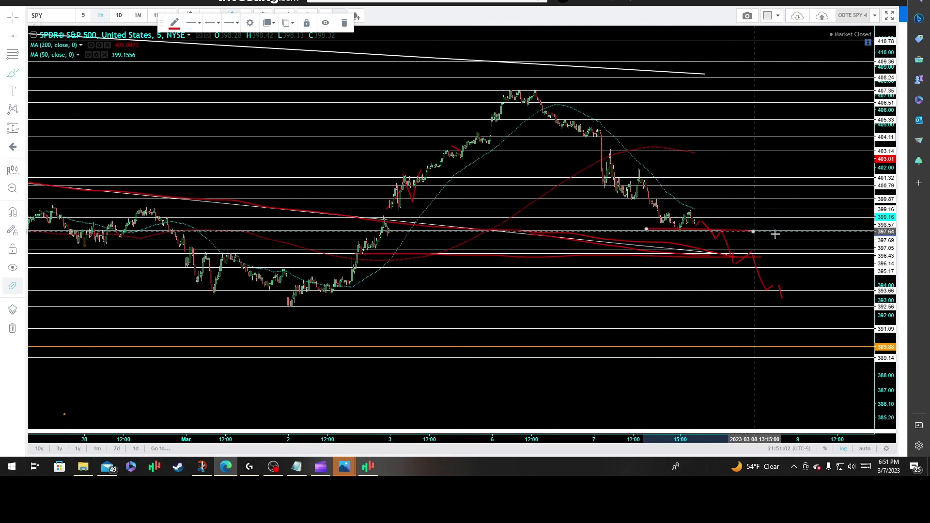
pyautogui.scroll(1, 867, 243)
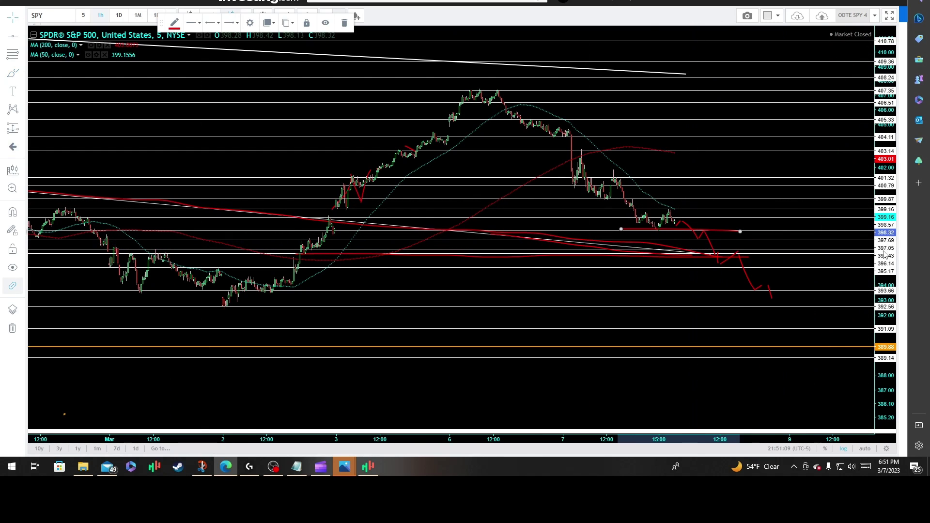
pyautogui.moveTo(884, 254); pyautogui.dragTo(878, 158)
pyautogui.moveTo(460, 144); pyautogui.dragTo(457, 153)
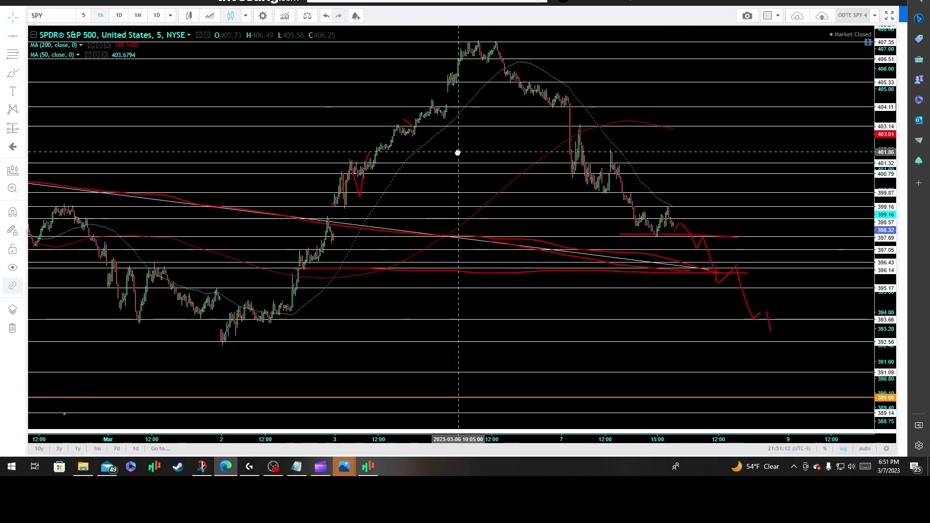
pyautogui.scroll(4, 459, 157)
pyautogui.moveTo(343, 145); pyautogui.dragTo(390, 152)
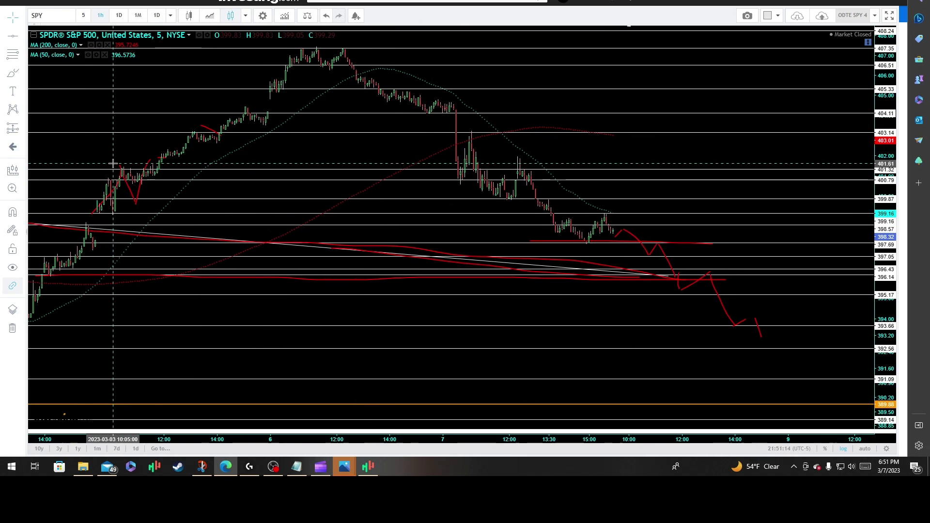
# Step: Draw a red level near 397 with zigzag paths falling to about 392.56 and rising toward 400
pyautogui.click(13, 72)
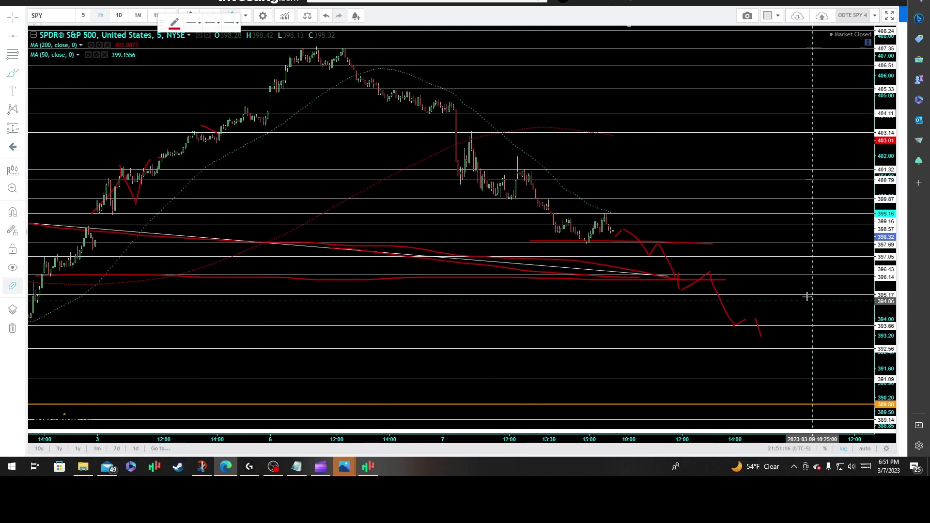
pyautogui.click(590, 241)
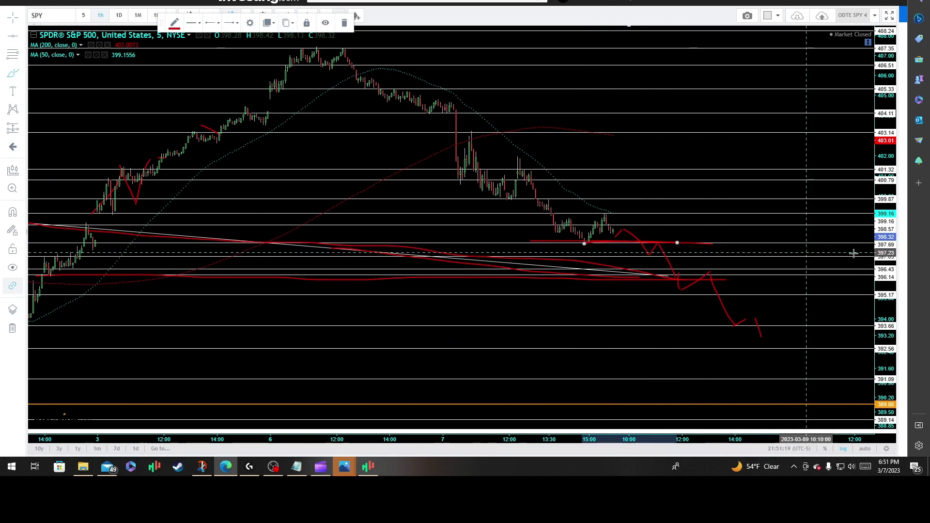
pyautogui.click(704, 256)
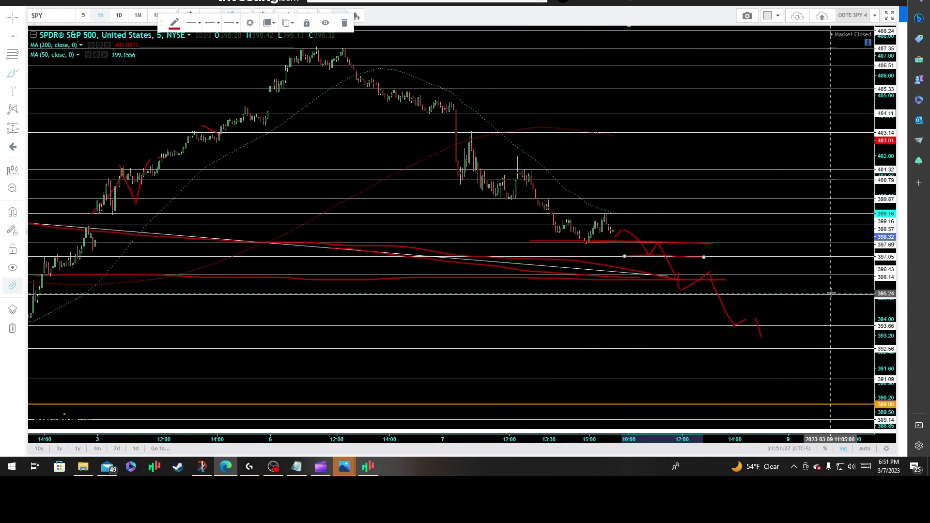
pyautogui.moveTo(627, 276); pyautogui.dragTo(686, 274)
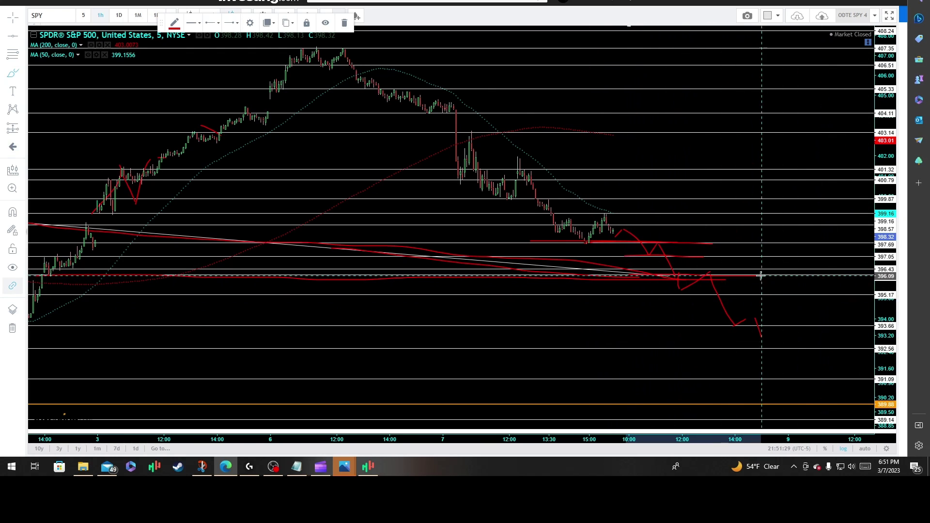
pyautogui.moveTo(760, 276); pyautogui.dragTo(761, 276)
pyautogui.moveTo(675, 277)
pyautogui.mouseDown()
pyautogui.moveTo(684, 292)
pyautogui.moveTo(706, 278)
pyautogui.moveTo(732, 323)
pyautogui.moveTo(743, 319)
pyautogui.moveTo(770, 350)
pyautogui.mouseUp()
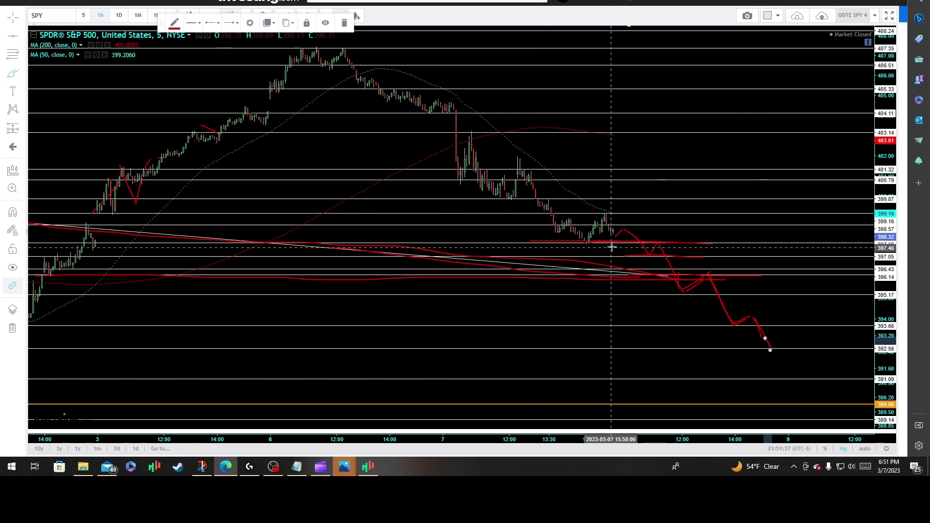
pyautogui.scroll(-2, 612, 247)
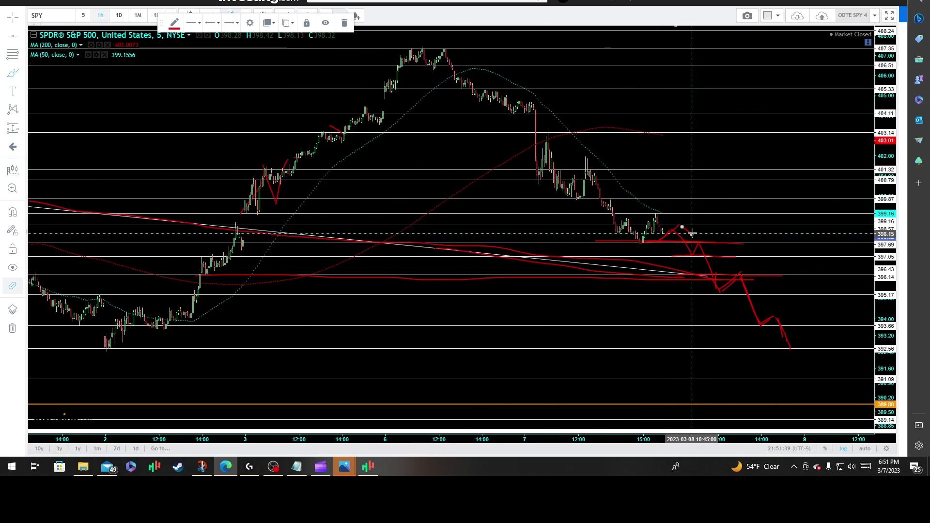
pyautogui.moveTo(693, 232)
pyautogui.mouseDown()
pyautogui.moveTo(724, 200)
pyautogui.moveTo(733, 227)
pyautogui.moveTo(756, 197)
pyautogui.mouseUp()
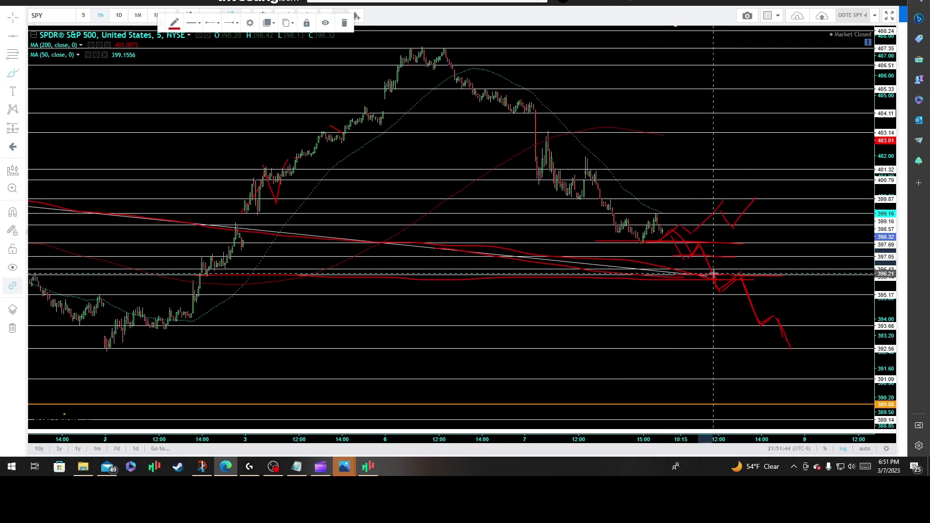
pyautogui.moveTo(713, 273); pyautogui.dragTo(713, 275)
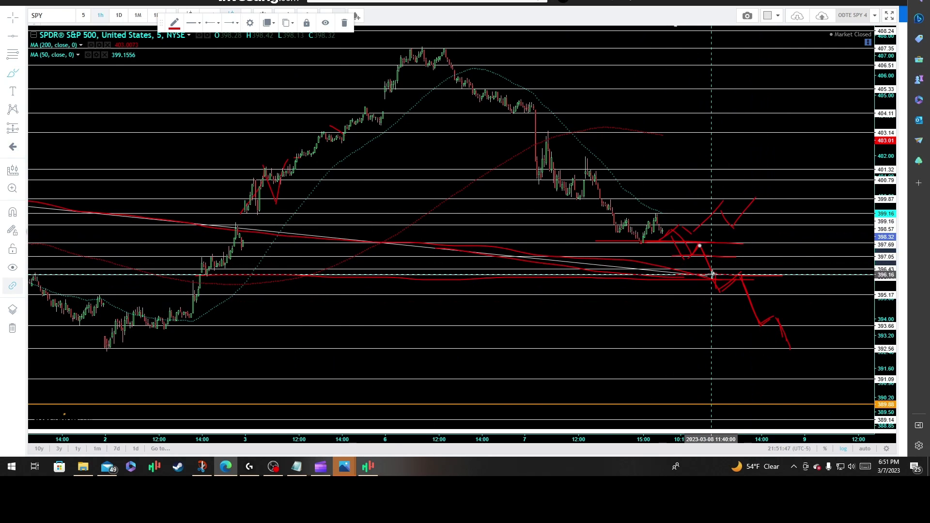